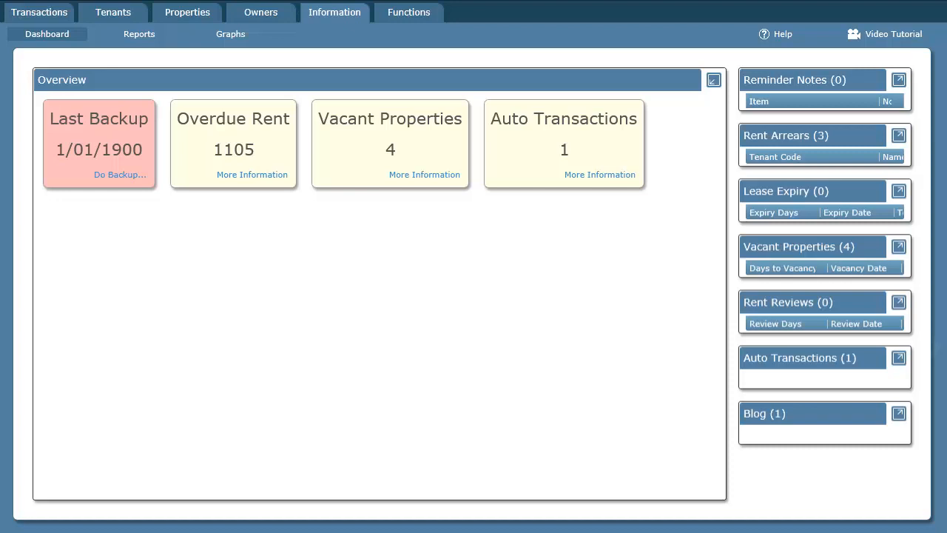
Open the record of the tenant in Building14 and view the account information with dues and payments
{"action": "left_click", "coordinate": [125, 17]}
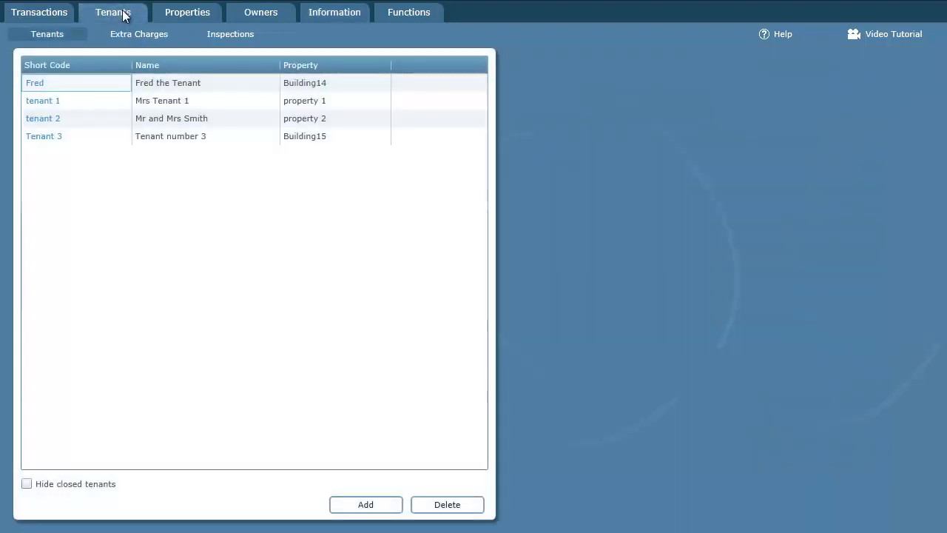
{"action": "left_click", "coordinate": [34, 86]}
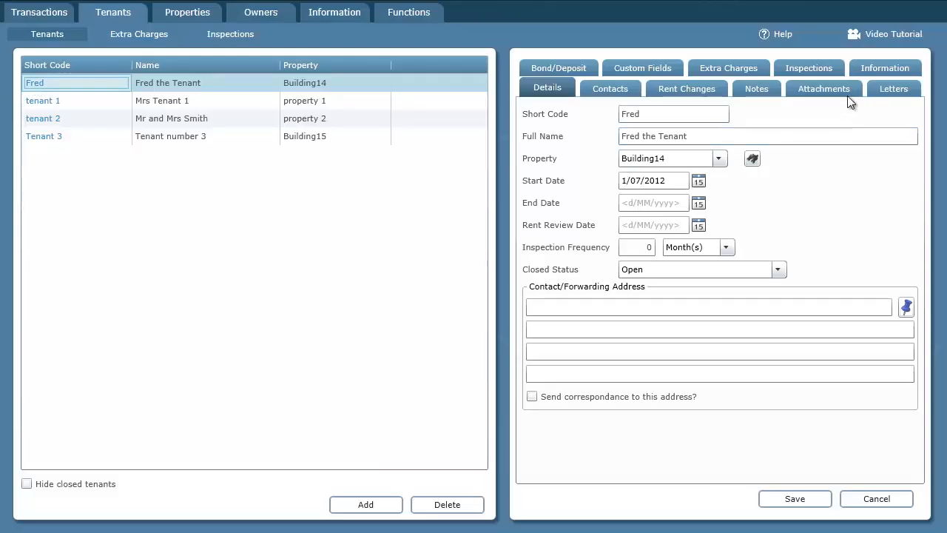
{"action": "left_click", "coordinate": [883, 66]}
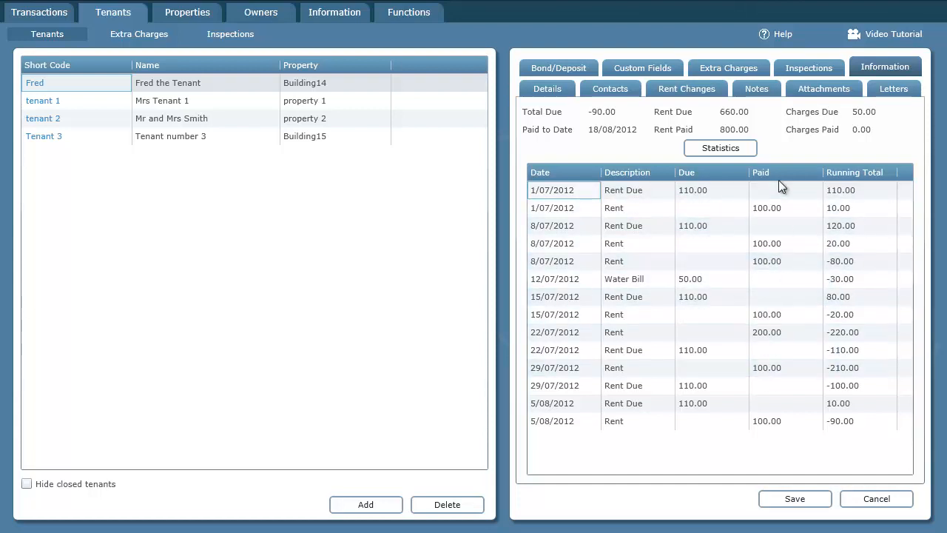
Set the rent amount of the tenant's 1/07/2012 rent change to 100
{"action": "left_click", "coordinate": [690, 89]}
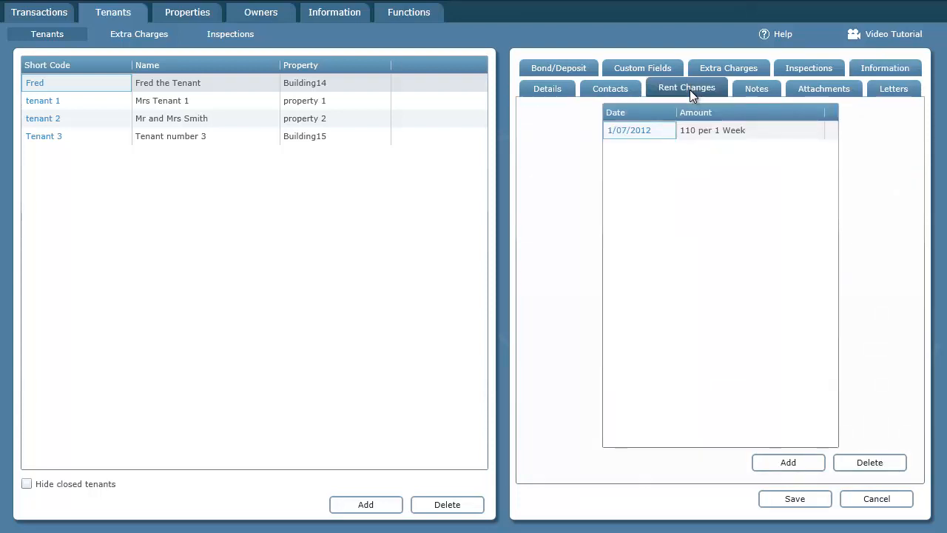
{"action": "left_click", "coordinate": [651, 131]}
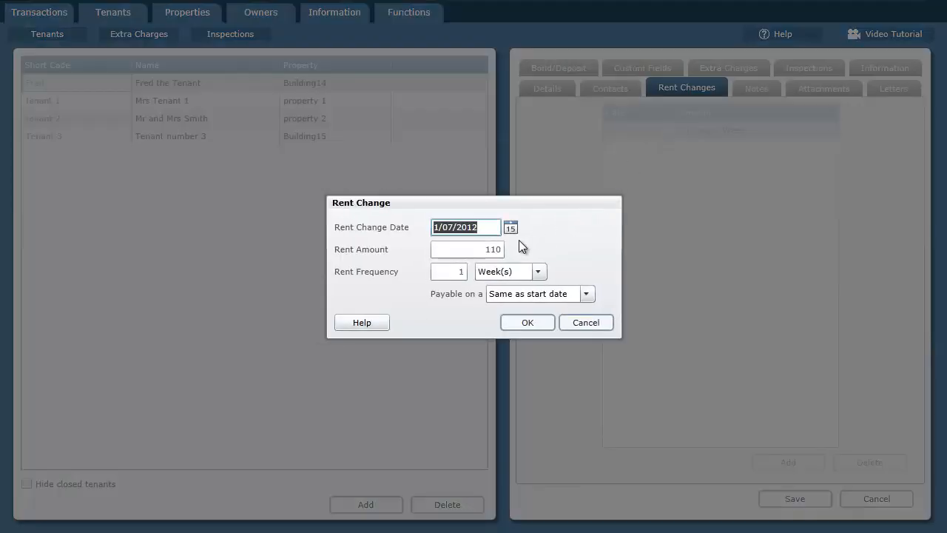
{"action": "left_click", "coordinate": [494, 247]}
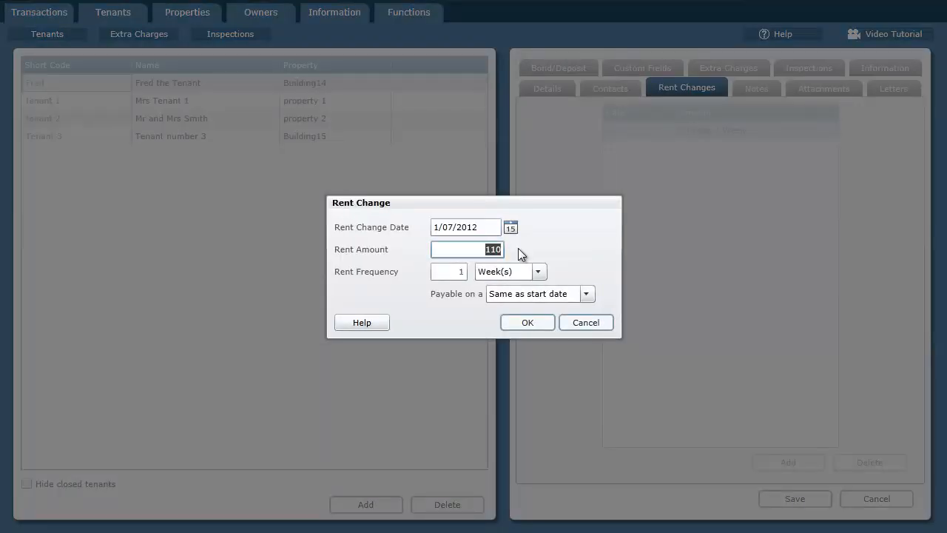
{"action": "type", "text": "1"}
{"action": "left_click", "coordinate": [521, 323]}
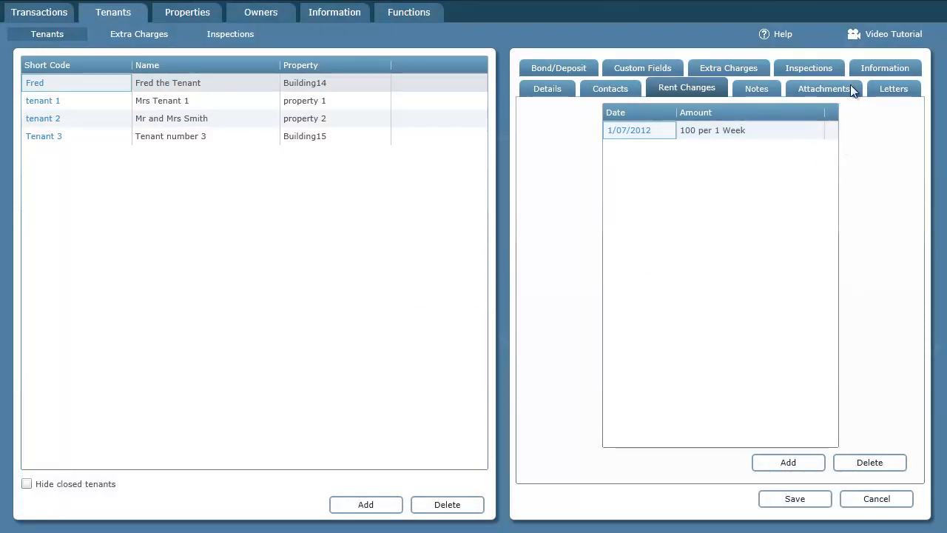
Review the rent due entries and the Water Bill charge in the tenant's account information
{"action": "left_click", "coordinate": [885, 68]}
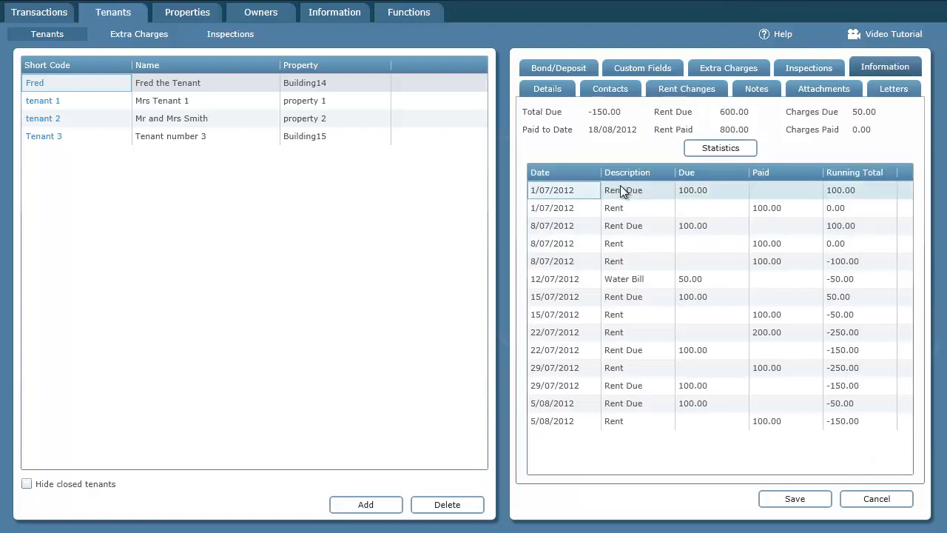
{"action": "left_click", "coordinate": [688, 190]}
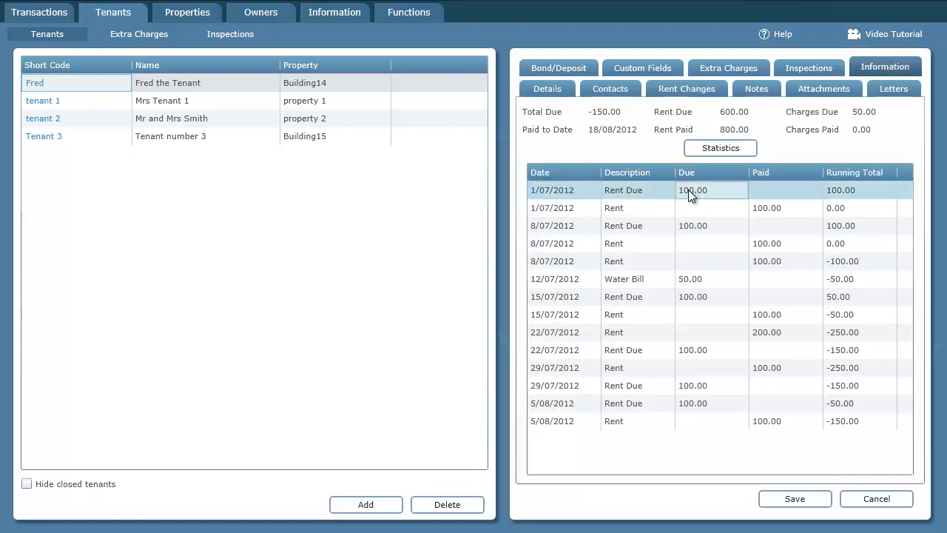
{"action": "left_click", "coordinate": [689, 224]}
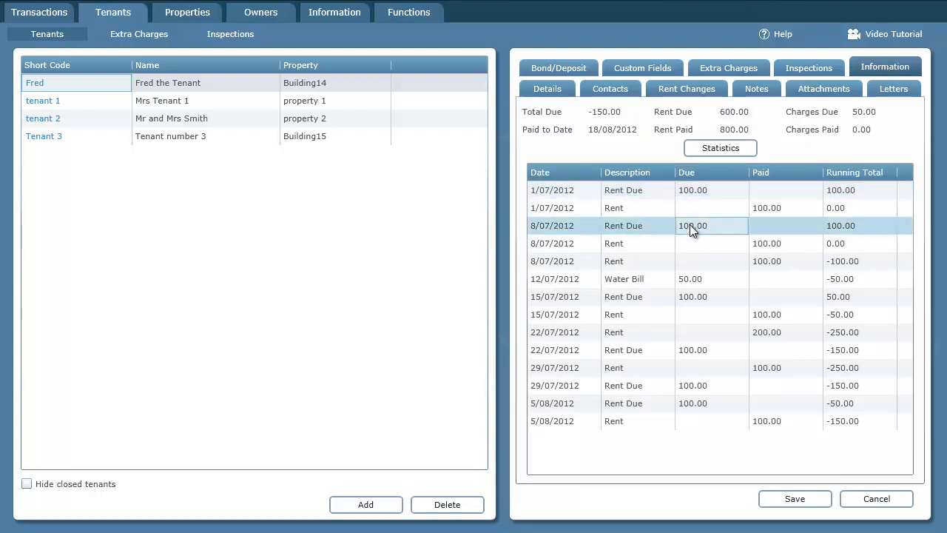
{"action": "left_click", "coordinate": [692, 295]}
{"action": "left_click", "coordinate": [695, 350]}
{"action": "left_click", "coordinate": [693, 384]}
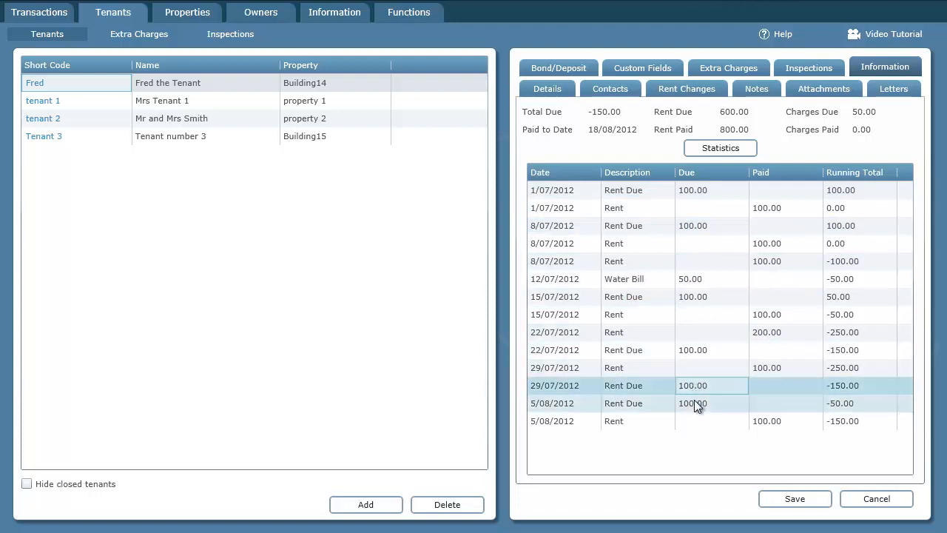
{"action": "left_click", "coordinate": [695, 403]}
{"action": "left_click", "coordinate": [696, 386]}
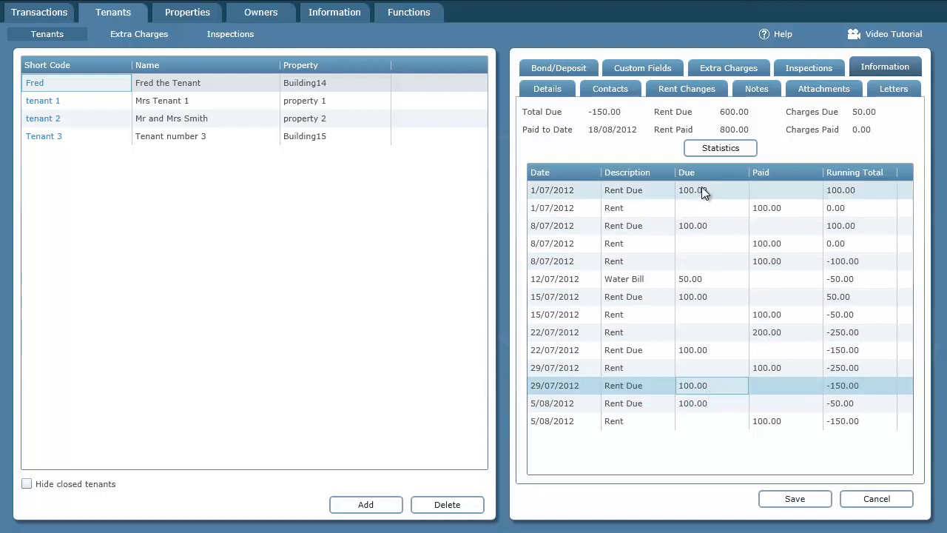
{"action": "left_click", "coordinate": [688, 279]}
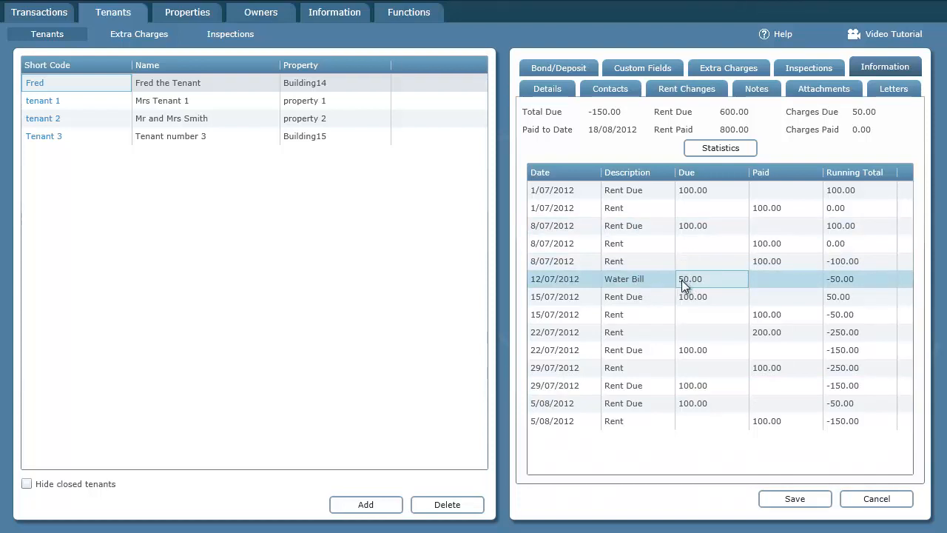
Set the tenant's Water Bill extra charge to 20 and recheck the charge in the account information
{"action": "left_click", "coordinate": [725, 66]}
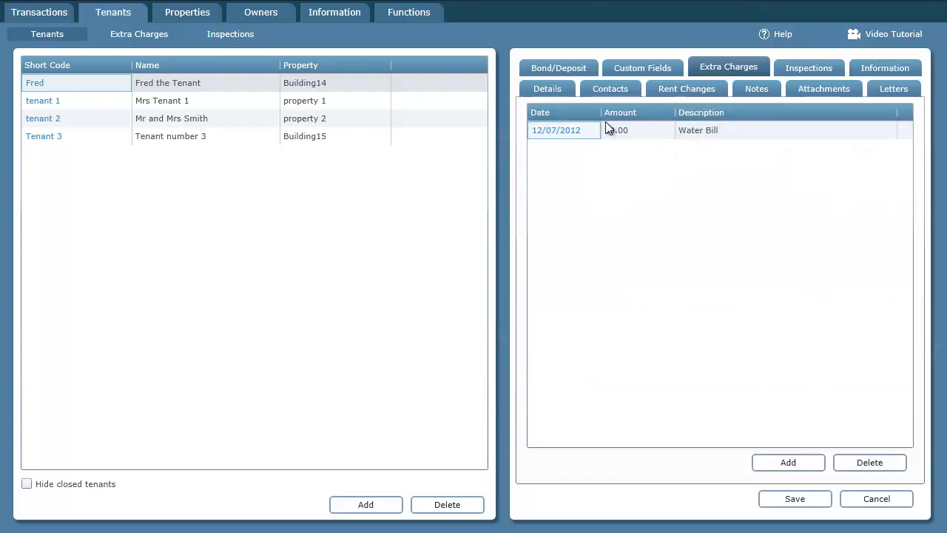
{"action": "double_click", "coordinate": [561, 134]}
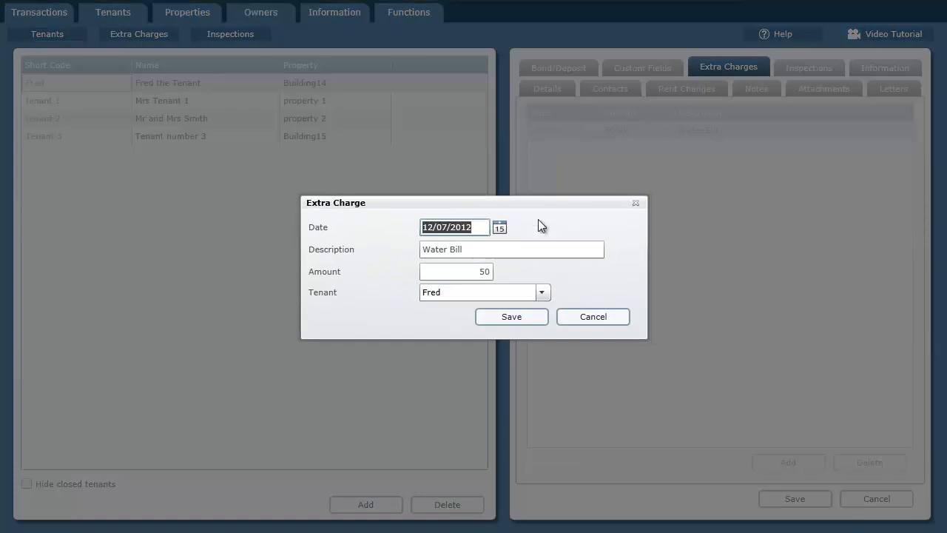
{"action": "left_click", "coordinate": [467, 271]}
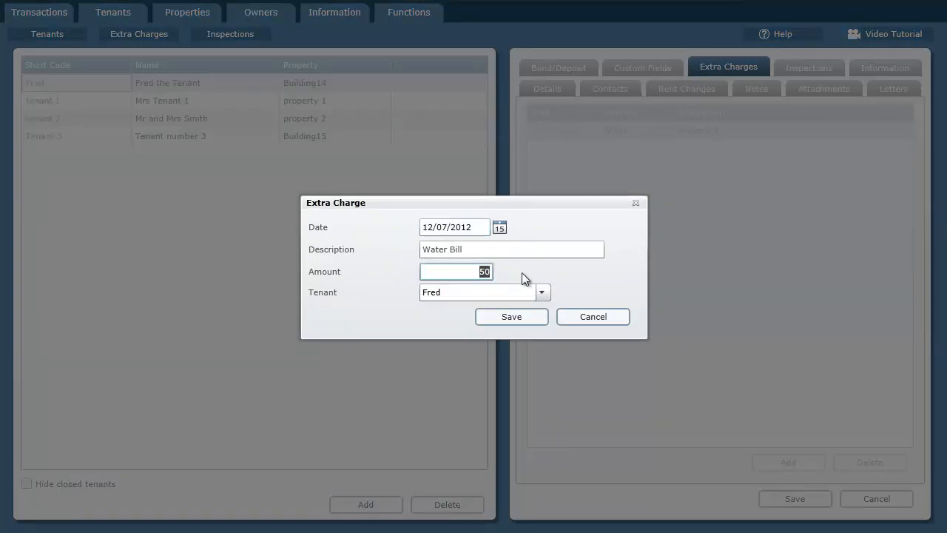
{"action": "type", "text": "20"}
{"action": "left_click", "coordinate": [520, 316]}
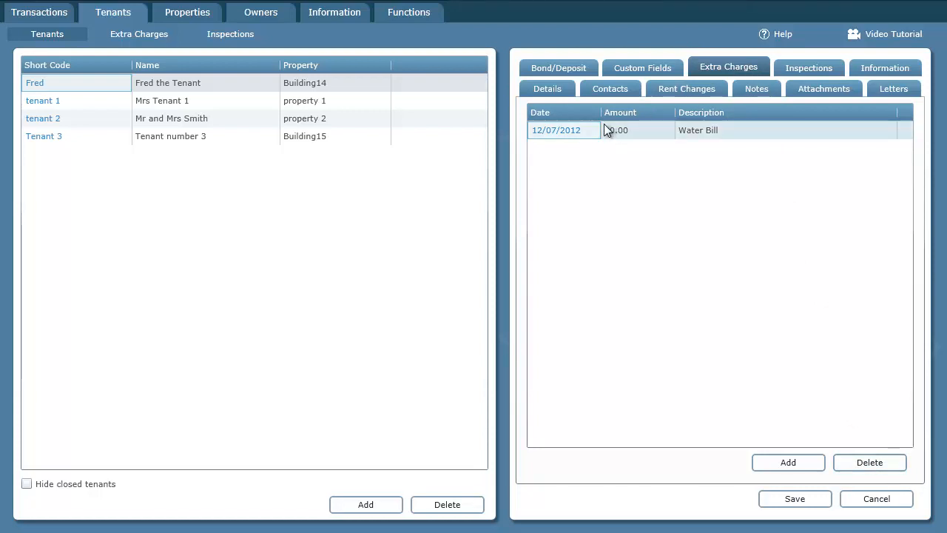
{"action": "left_click", "coordinate": [879, 65]}
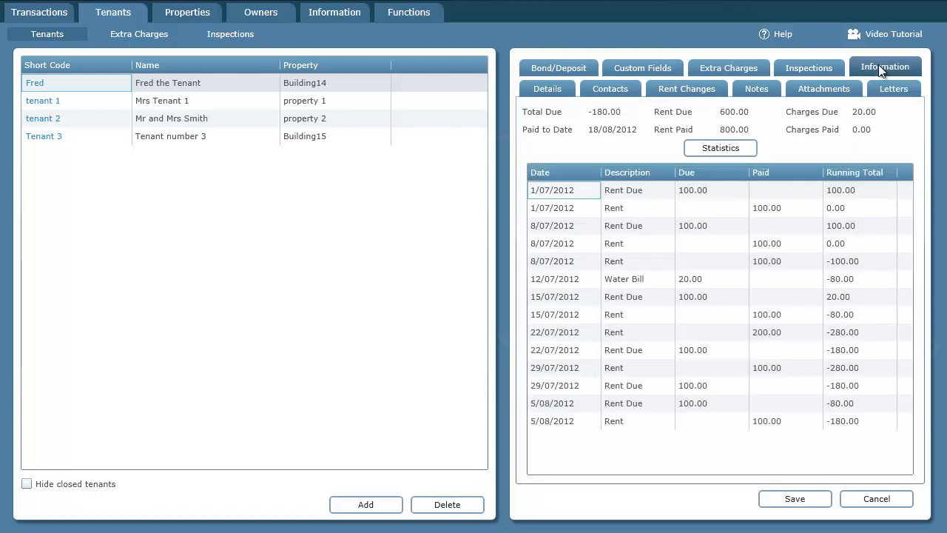
{"action": "left_click", "coordinate": [691, 279]}
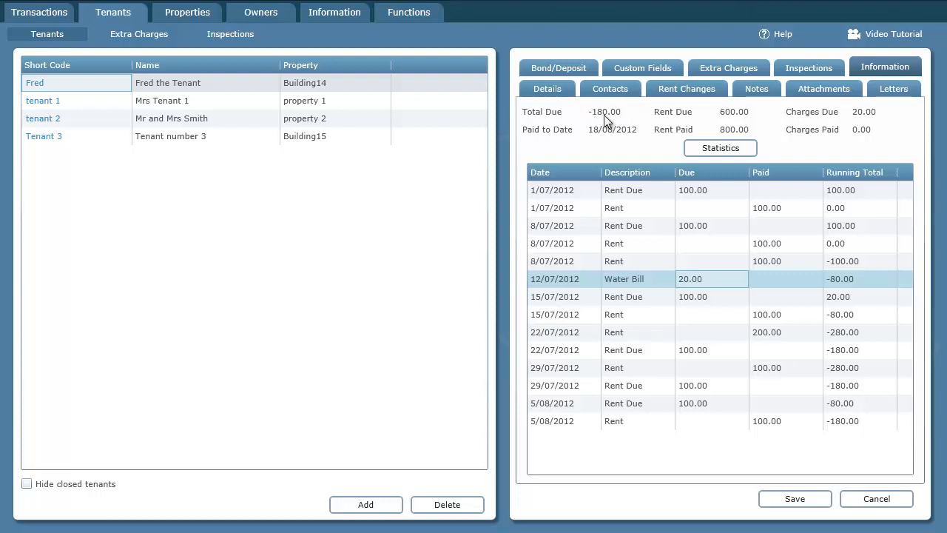
{"action": "left_click", "coordinate": [700, 187]}
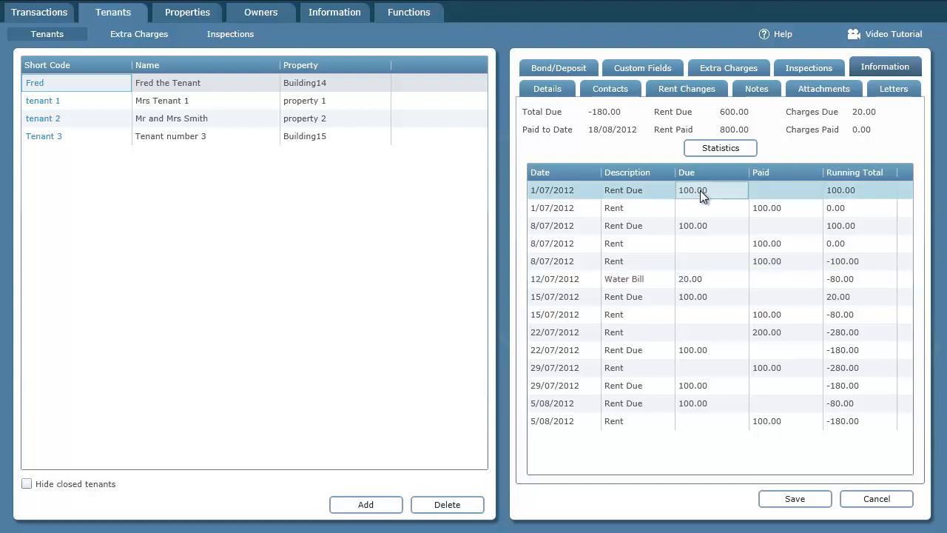
{"action": "left_click", "coordinate": [698, 280]}
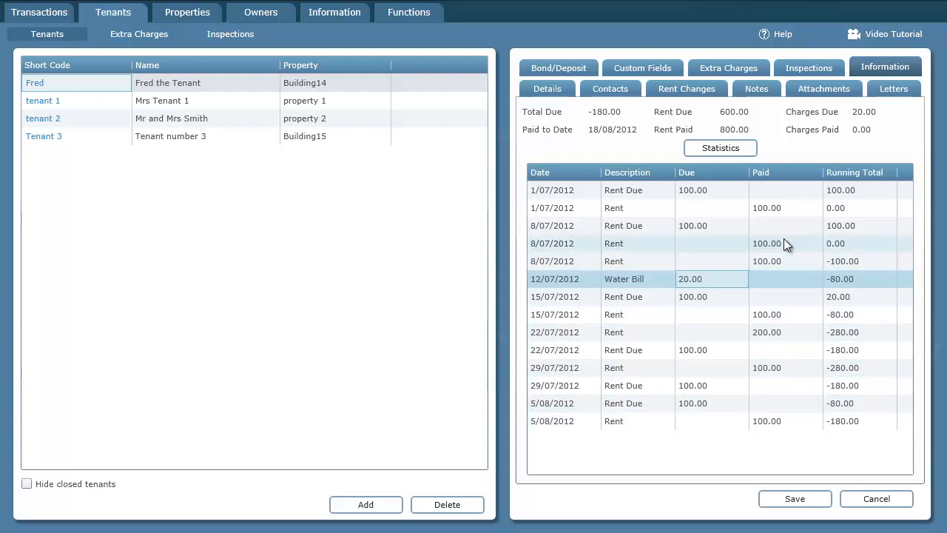
Filter the cashbook transactions by the Building14 tenant and check both the BankA/C and Second account listings
{"action": "left_click", "coordinate": [42, 12]}
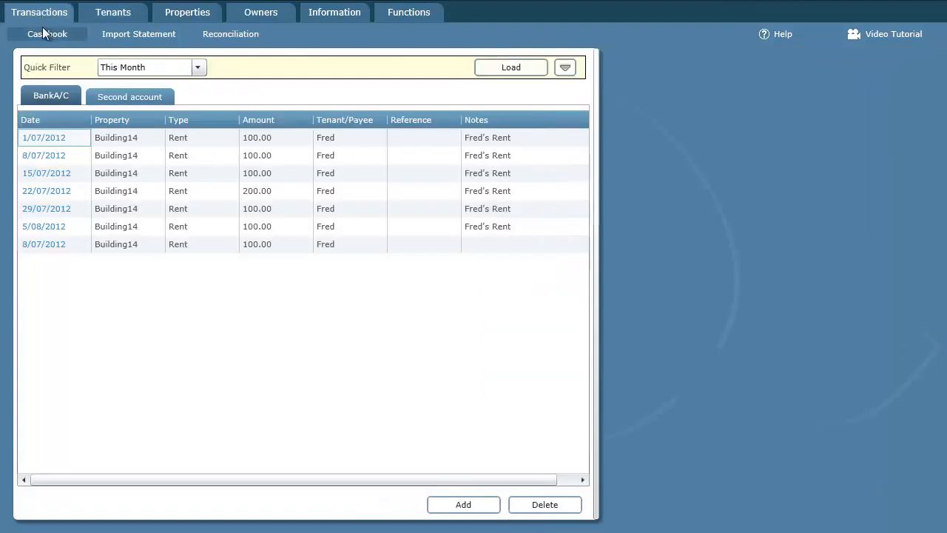
{"action": "left_click", "coordinate": [566, 67]}
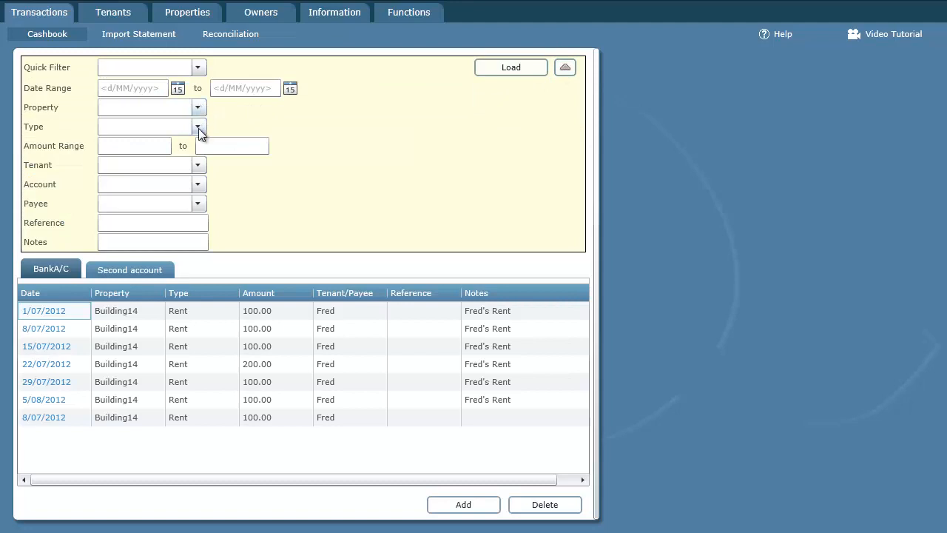
{"action": "left_click", "coordinate": [196, 165]}
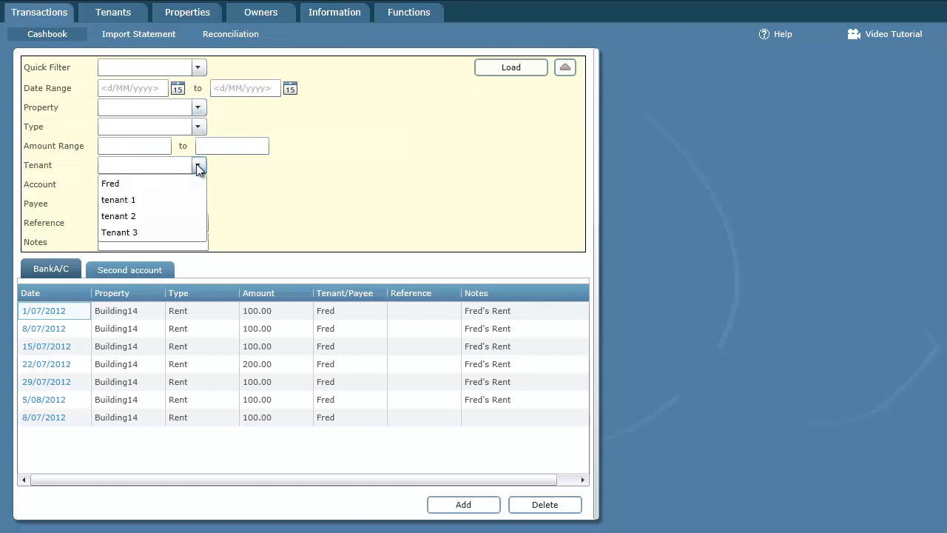
{"action": "left_click", "coordinate": [121, 184]}
{"action": "left_click", "coordinate": [510, 68]}
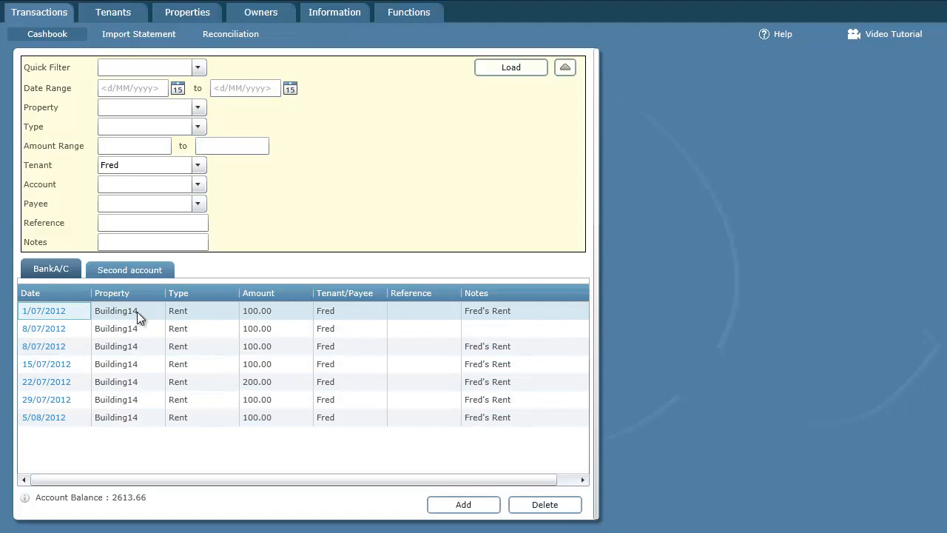
{"action": "left_click", "coordinate": [146, 269]}
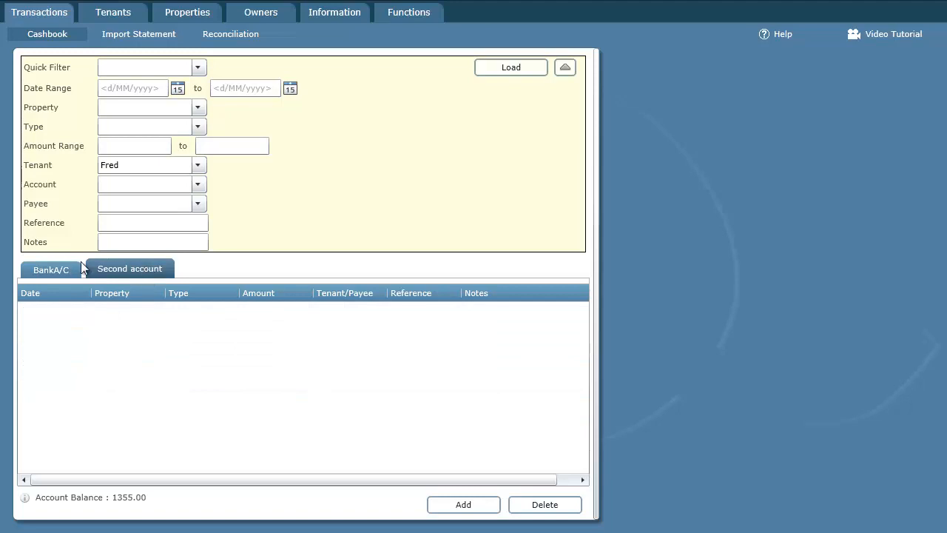
{"action": "left_click", "coordinate": [58, 267]}
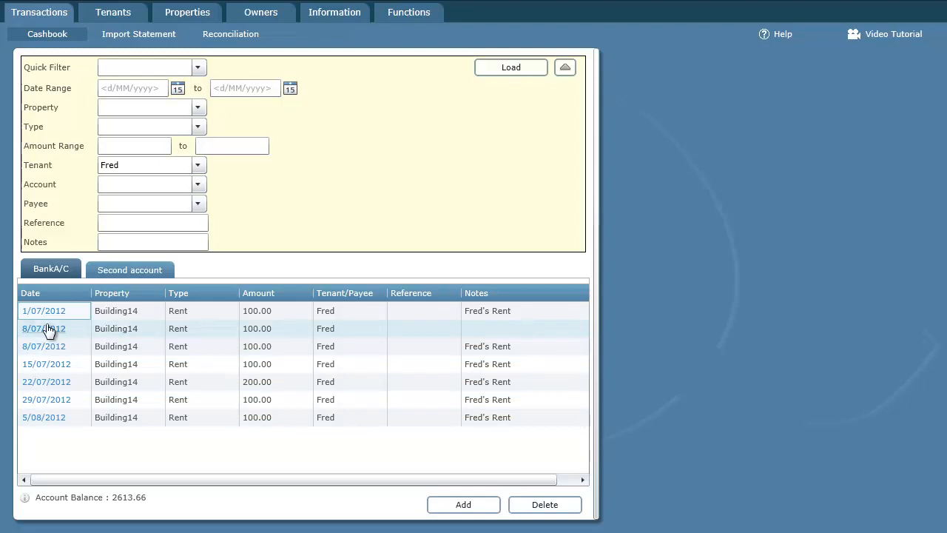
Delete the duplicate 8/07/2012 Building14 rent transaction that has no notes from BankA/C
{"action": "left_click", "coordinate": [116, 333]}
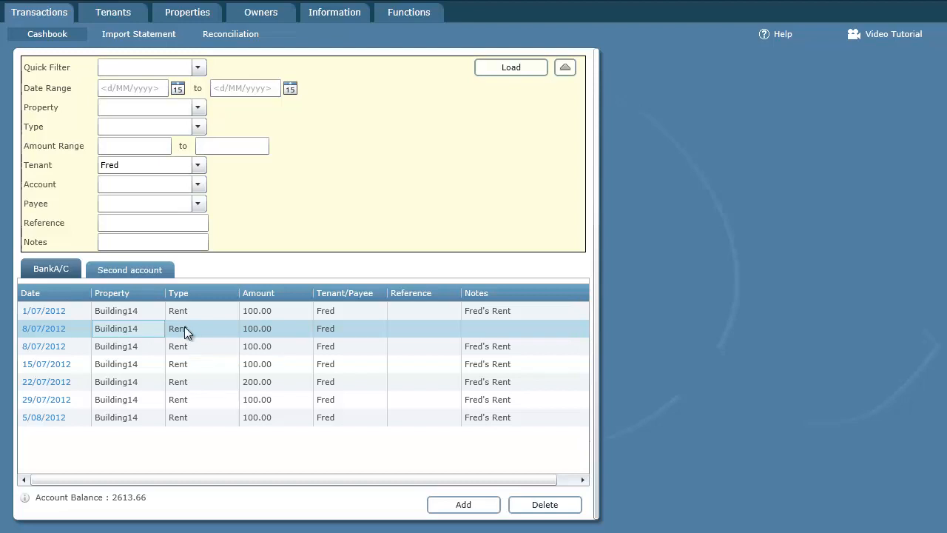
{"action": "left_click", "coordinate": [545, 505]}
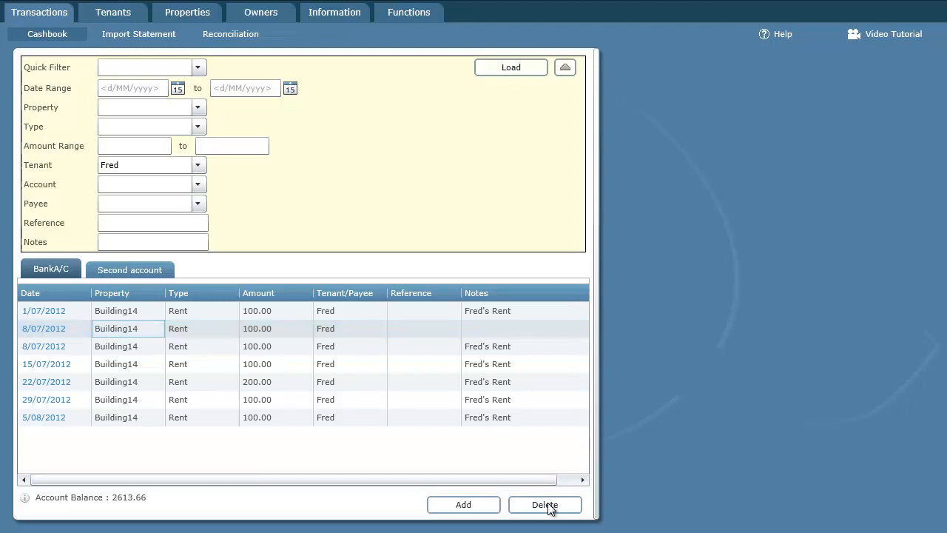
{"action": "left_click", "coordinate": [260, 328]}
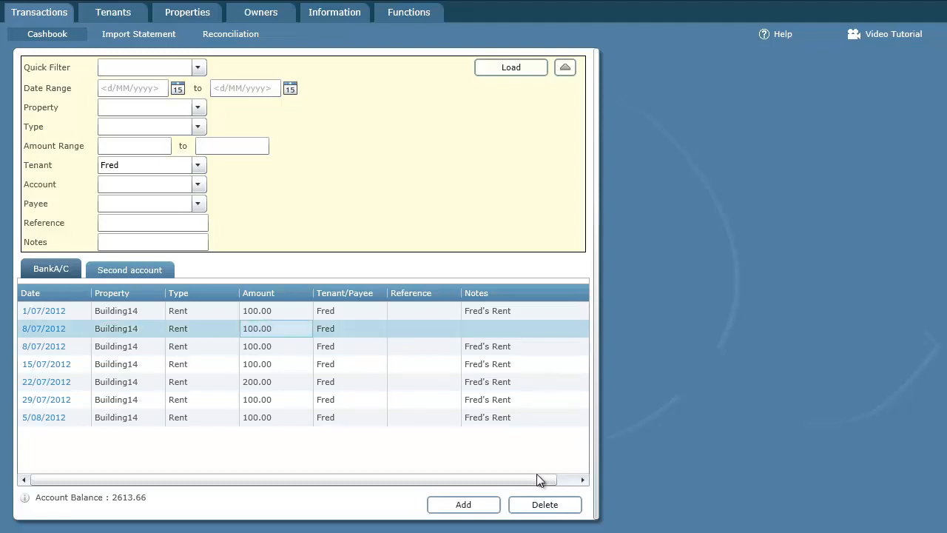
{"action": "left_click", "coordinate": [544, 506]}
{"action": "left_click", "coordinate": [544, 430]}
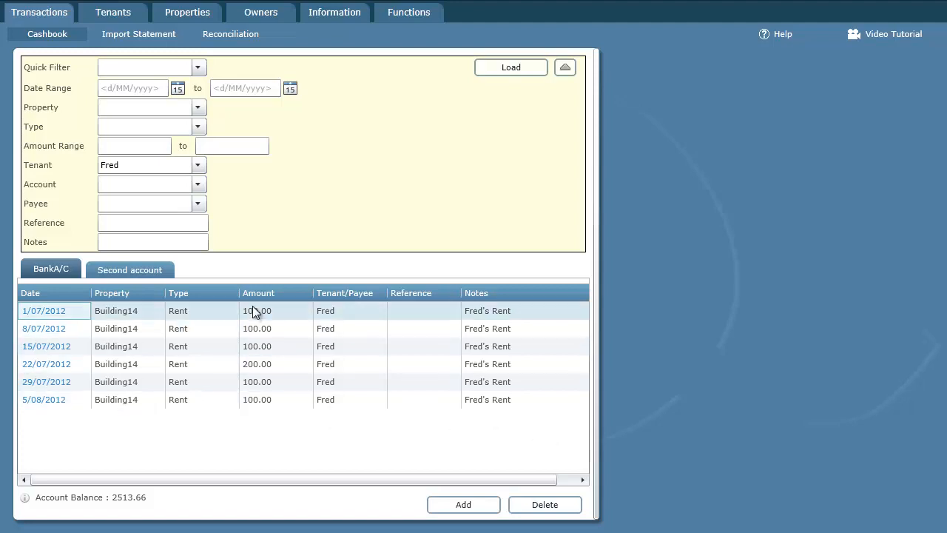
Set the amount of the 22/07/2012 Building14 rent transaction to 100.00 including tax and save it
{"action": "left_click", "coordinate": [247, 364]}
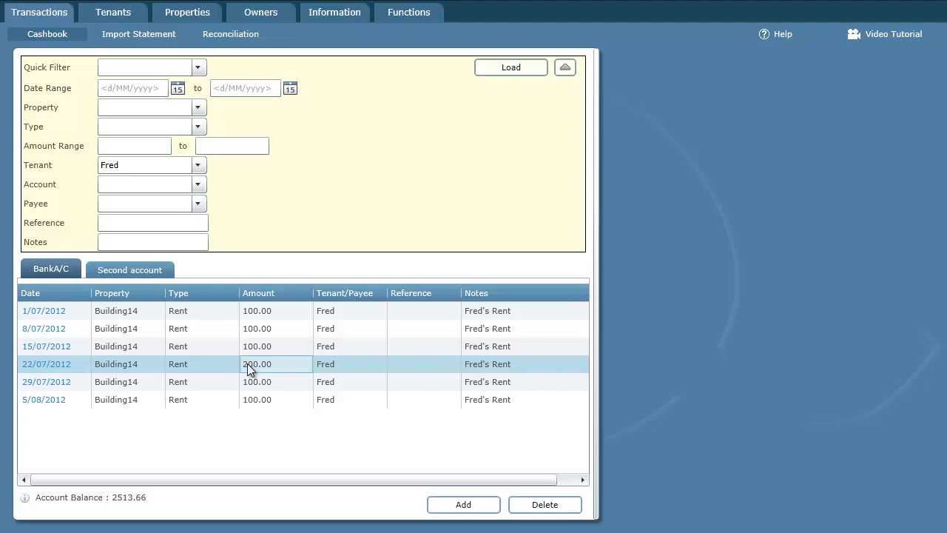
{"action": "left_click", "coordinate": [46, 366]}
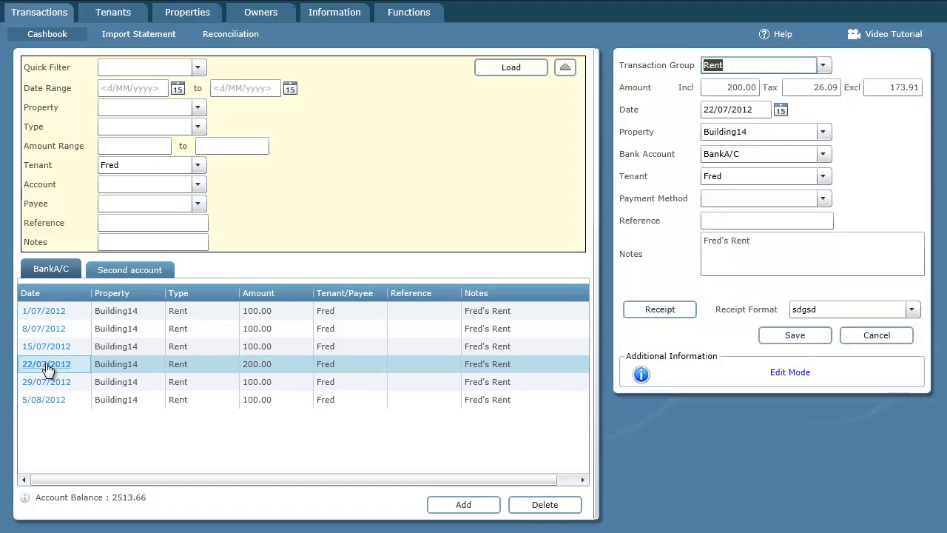
{"action": "left_click", "coordinate": [727, 87]}
{"action": "key", "text": "Delete"}
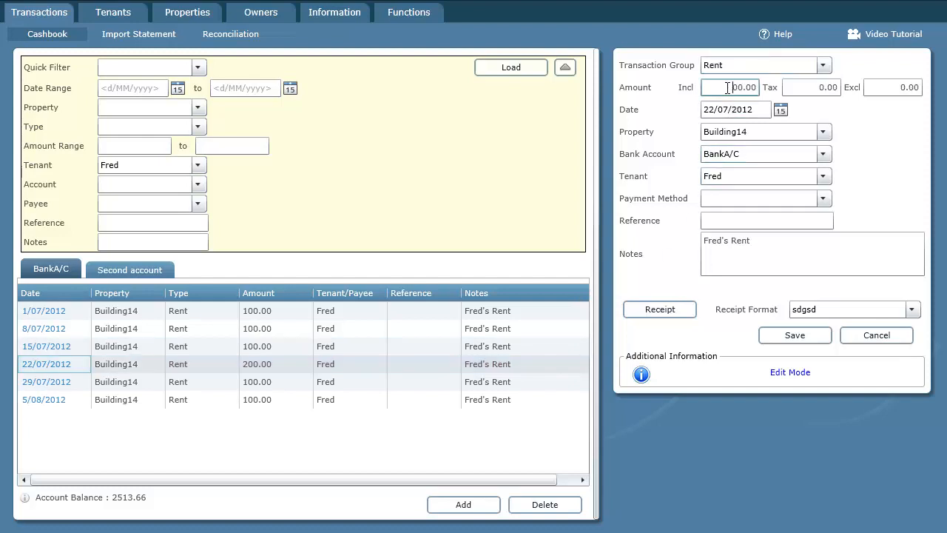
{"action": "type", "text": "1"}
{"action": "key", "text": "Tab"}
{"action": "left_click", "coordinate": [797, 337]}
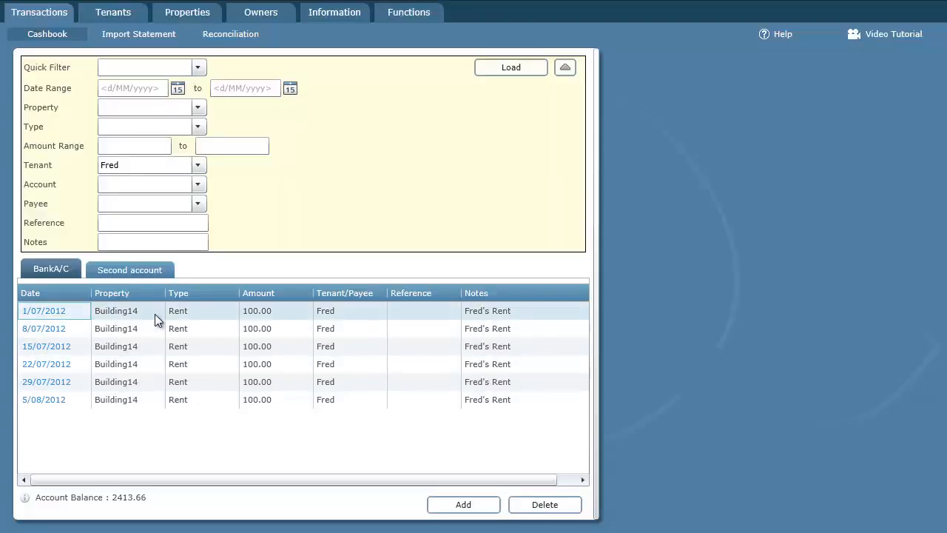
Open the account information of the Building14 tenant to recheck the balance
{"action": "left_click", "coordinate": [123, 15]}
{"action": "left_click", "coordinate": [54, 86]}
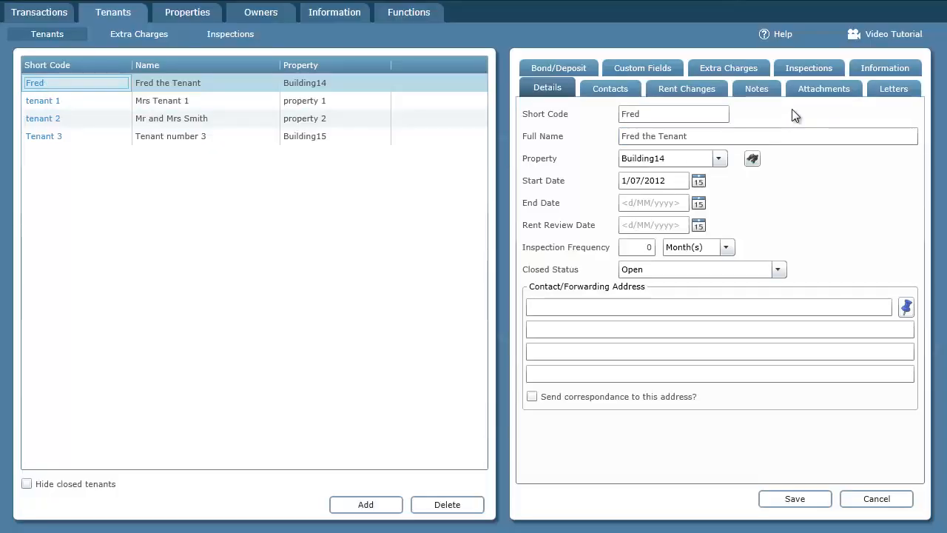
{"action": "left_click", "coordinate": [893, 68]}
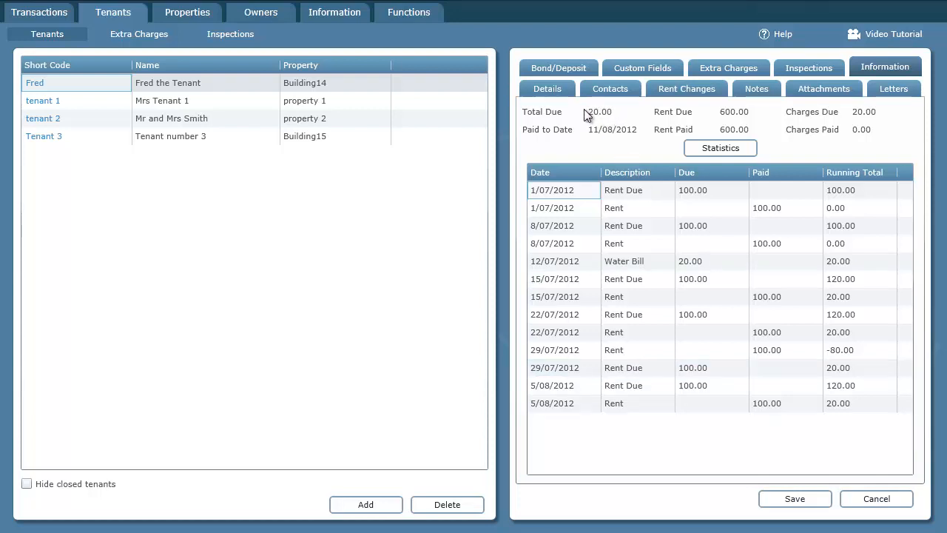
Review the tenant's rent due, Water Bill charge and rent payments in the account history, through to the final running total for 5/08/2012
{"action": "left_click", "coordinate": [698, 189]}
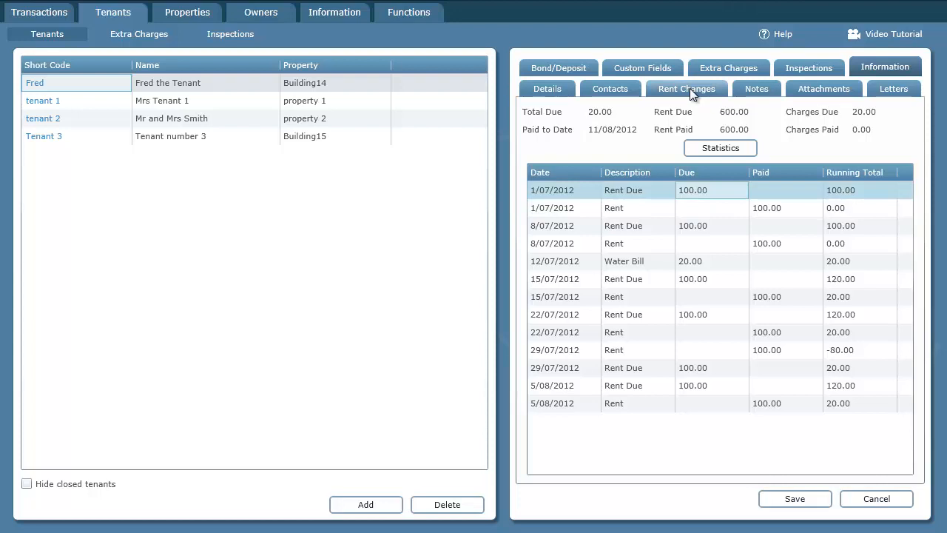
{"action": "left_click", "coordinate": [687, 262]}
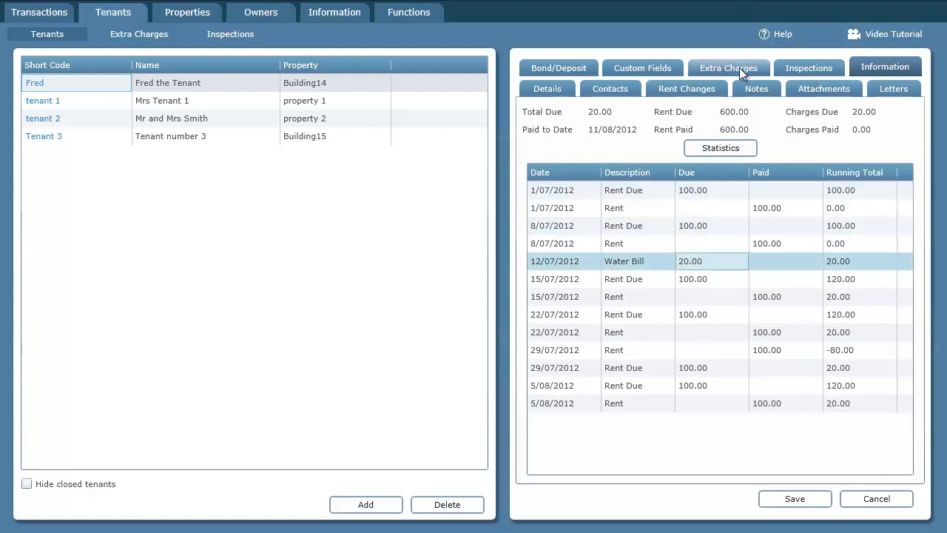
{"action": "left_click", "coordinate": [778, 208]}
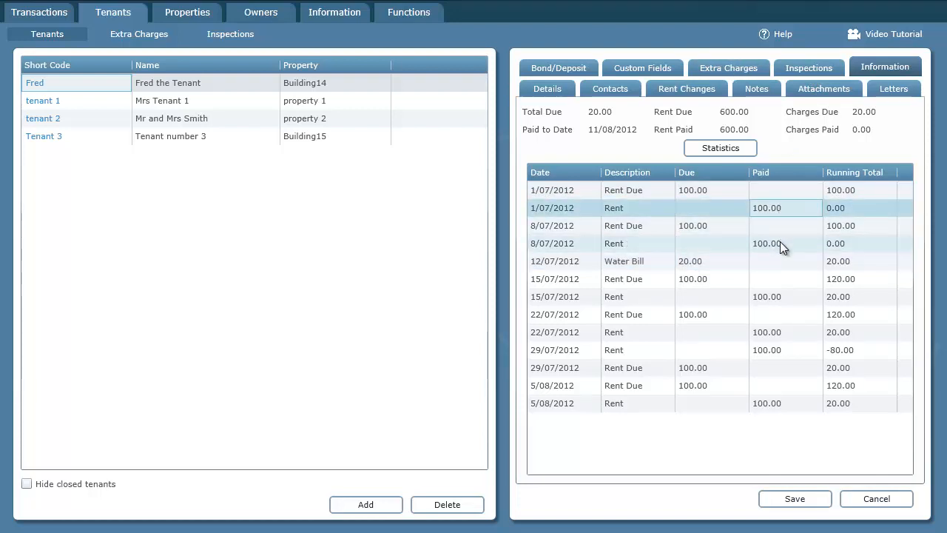
{"action": "left_click", "coordinate": [774, 297]}
{"action": "left_click", "coordinate": [780, 332]}
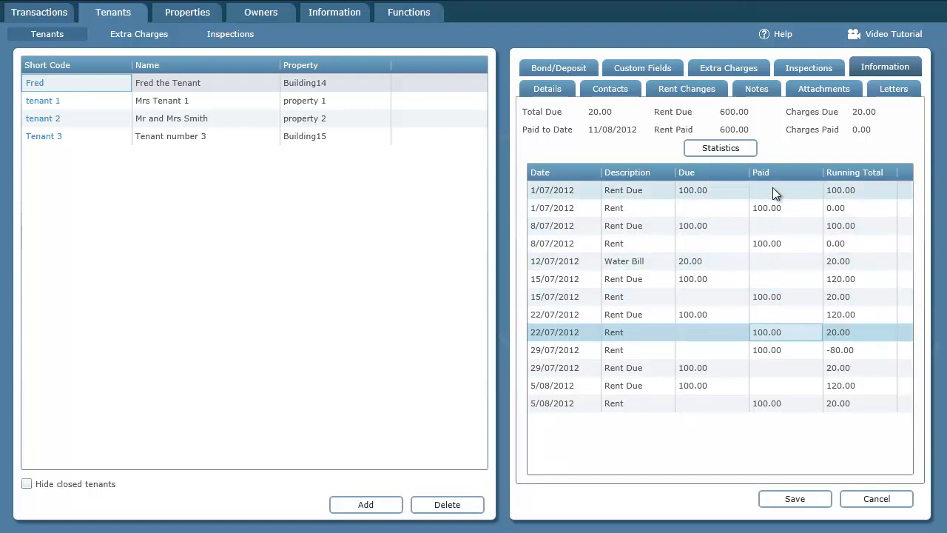
{"action": "left_click", "coordinate": [849, 403]}
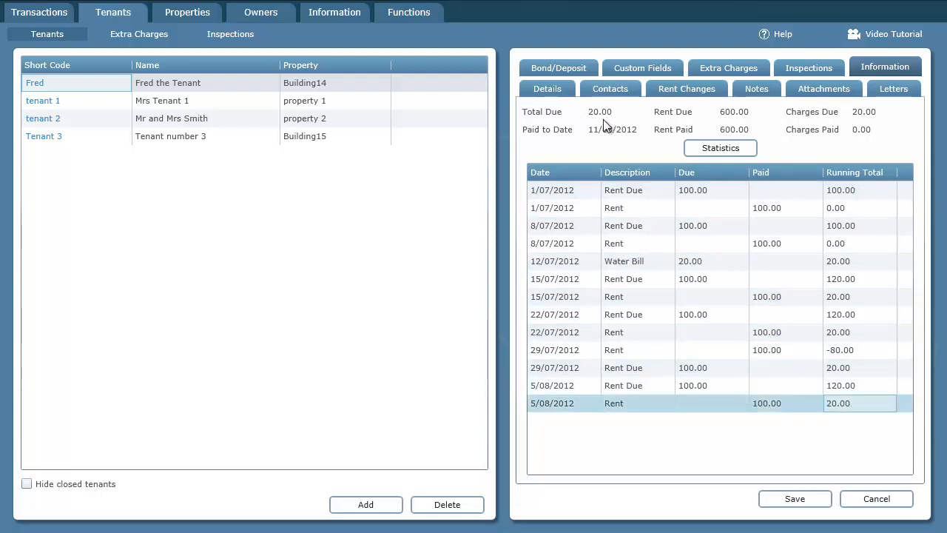